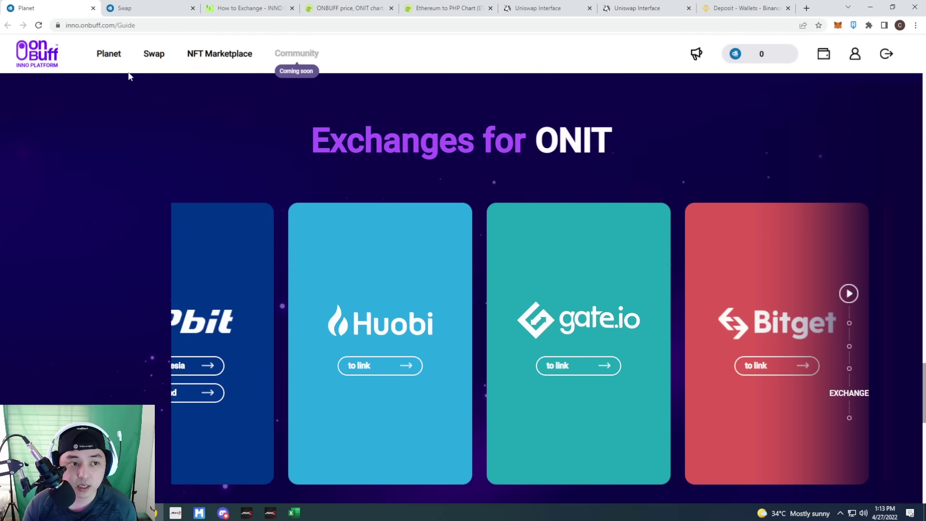
Step: On the INNO platform's Swap page, clear the From amount and fill in the maximum Labyrinth Point balance
{"action": "left_click", "coordinate": [144, 12]}
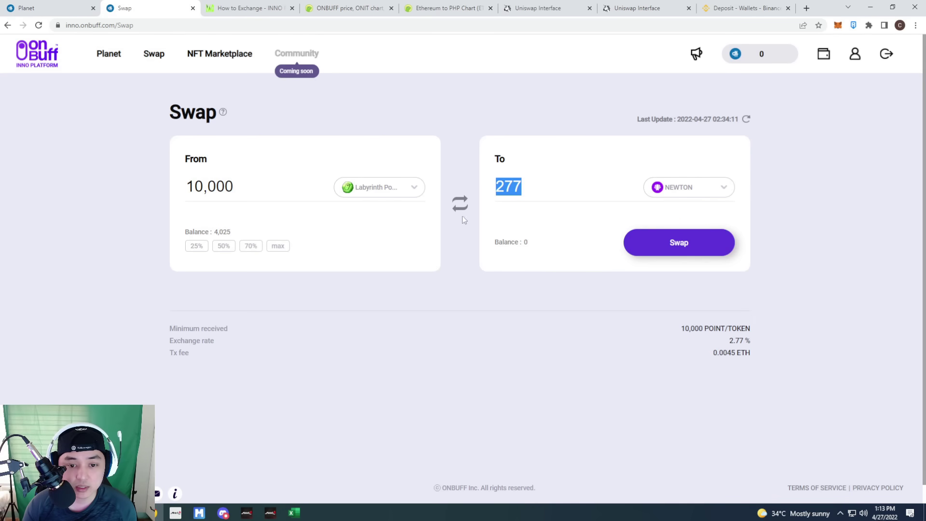
{"action": "left_click", "coordinate": [526, 190]}
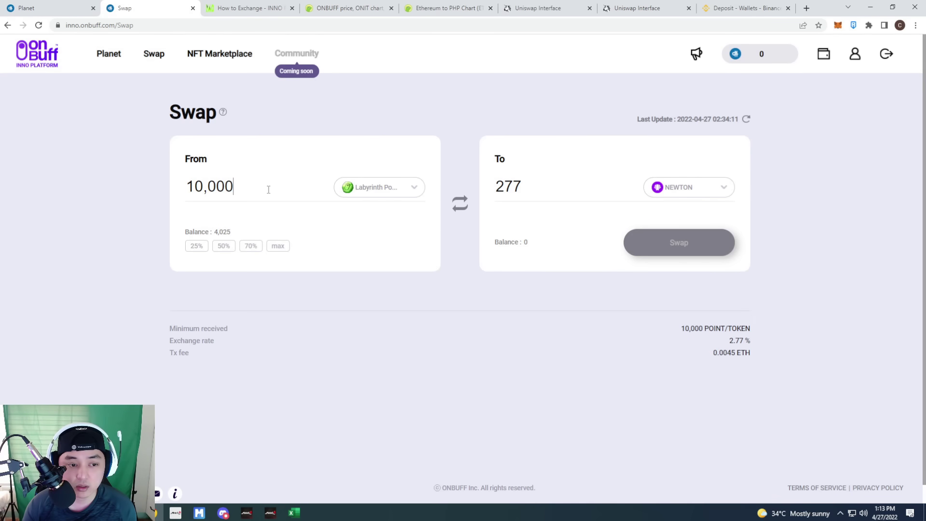
{"action": "left_click_drag", "start_coordinate": [267, 188], "coordinate": [102, 196]}
{"action": "key", "text": "BackSpace"}
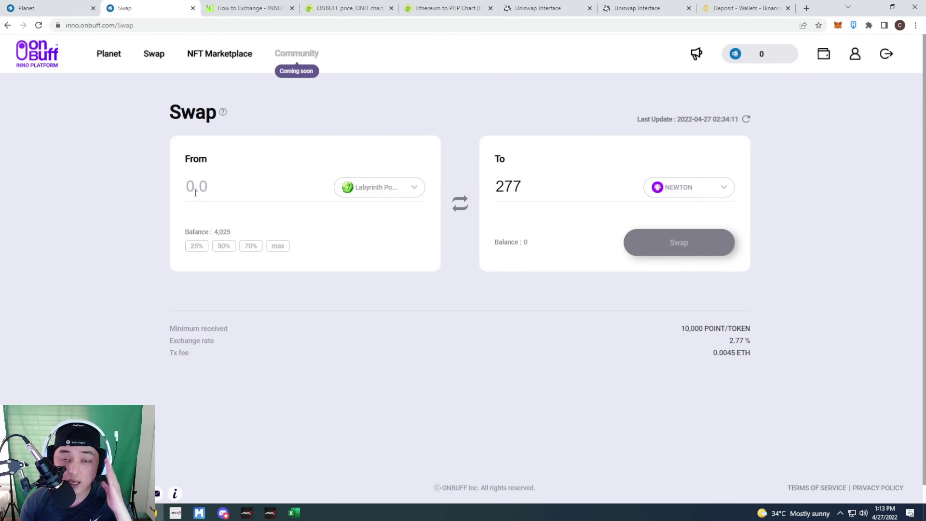
{"action": "left_click", "coordinate": [280, 246]}
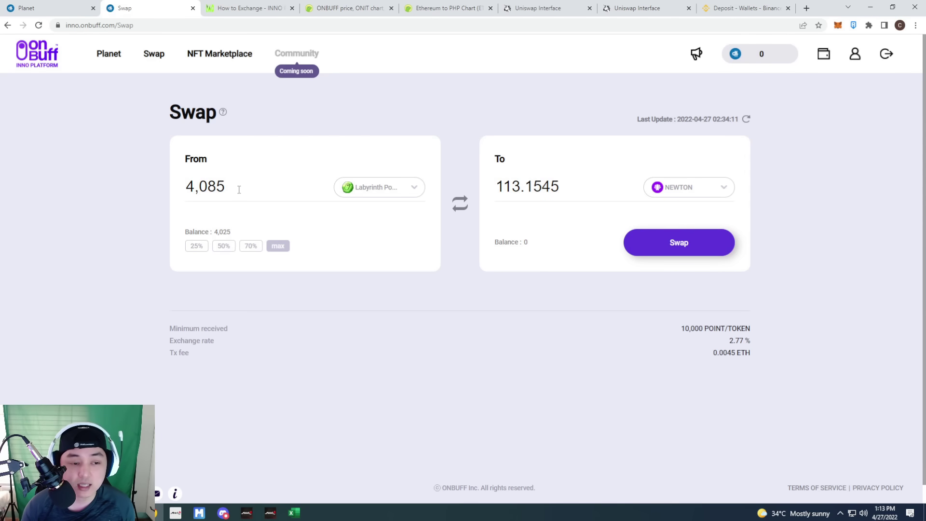
Step: Set the Labyrinth Point amount to swap to 10,000 and check the corresponding NEWTON amount
{"action": "left_click_drag", "start_coordinate": [238, 190], "coordinate": [136, 164]}
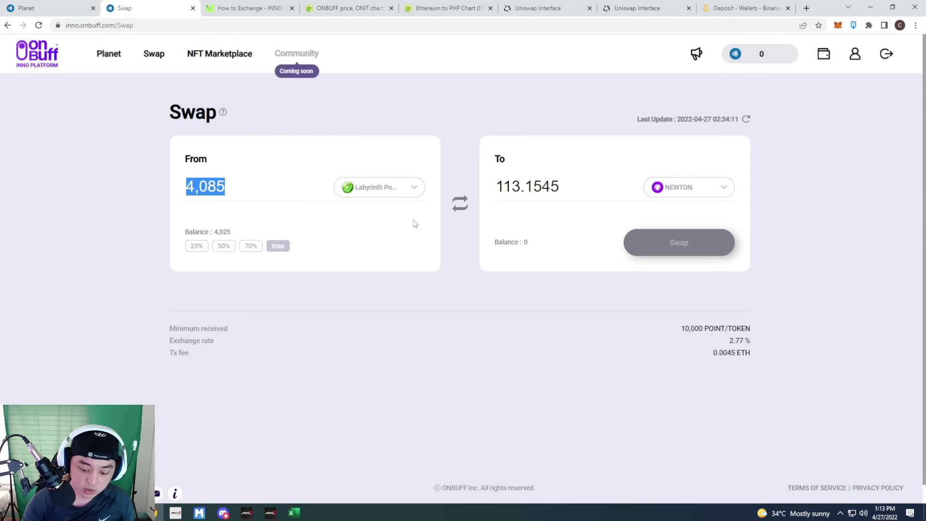
{"action": "type", "text": "1"}
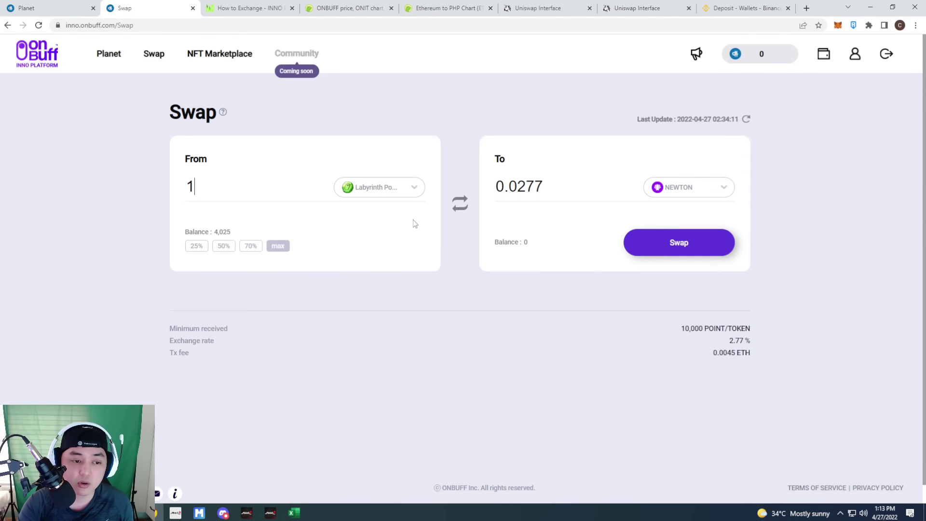
{"action": "type", "text": "0,000"}
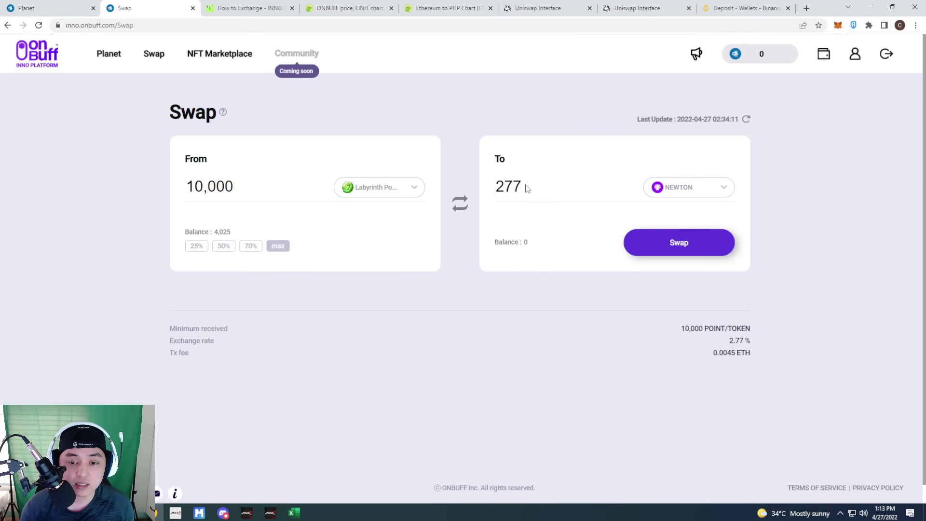
{"action": "left_click_drag", "start_coordinate": [525, 188], "coordinate": [496, 188]}
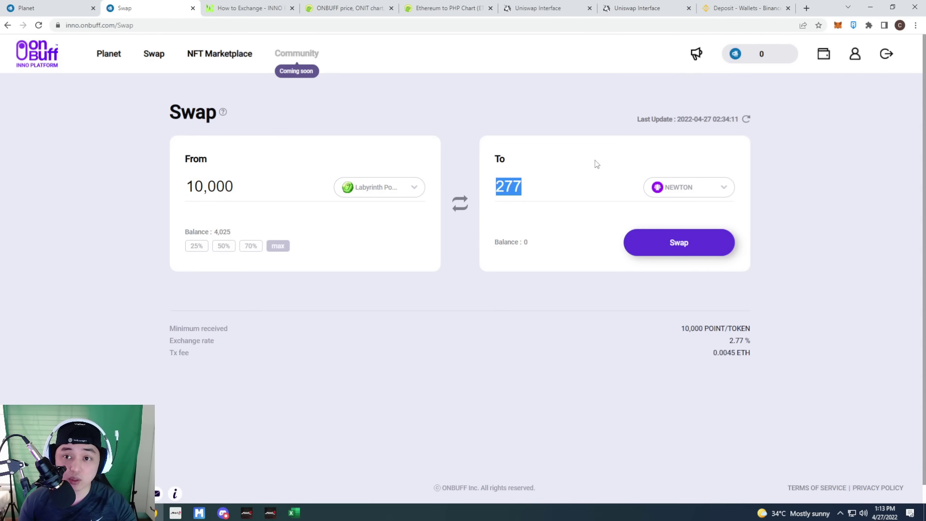
Step: Search the web for uniswap in a new browser tab and launch the Uniswap app from its official site
{"action": "left_click", "coordinate": [559, 8]}
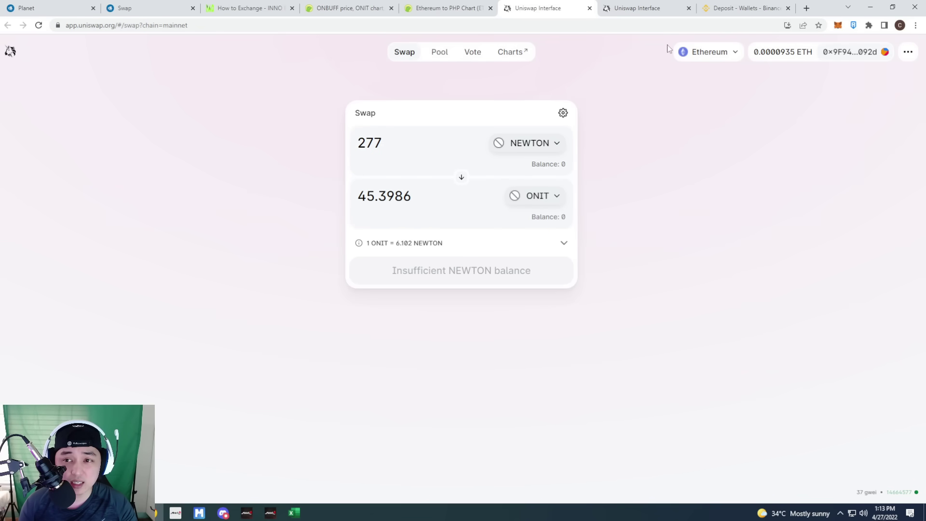
{"action": "left_click", "coordinate": [807, 8]}
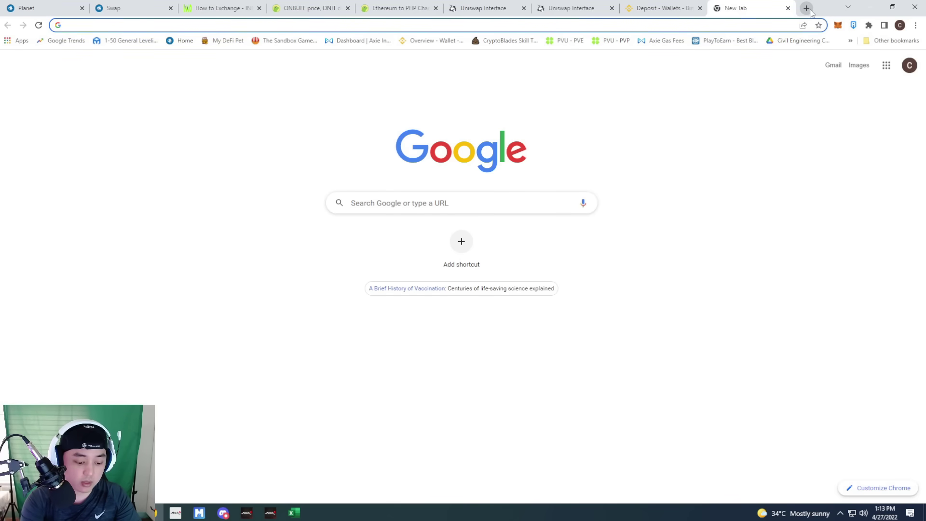
{"action": "type", "text": "uniswap"}
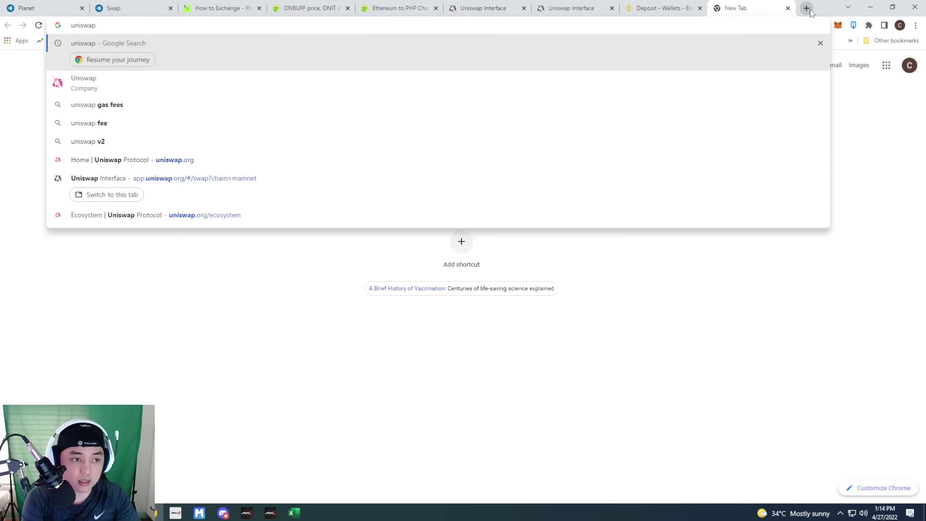
{"action": "key", "text": "Return"}
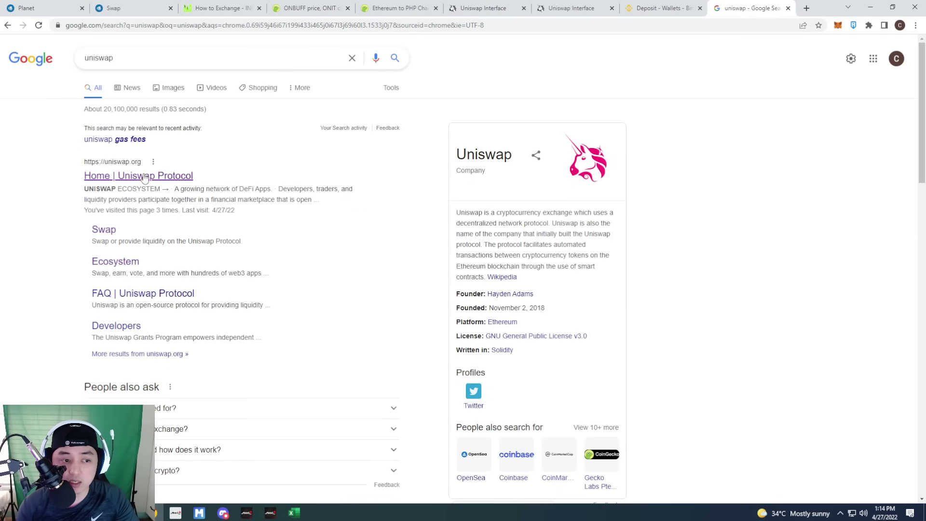
{"action": "left_click", "coordinate": [144, 177]}
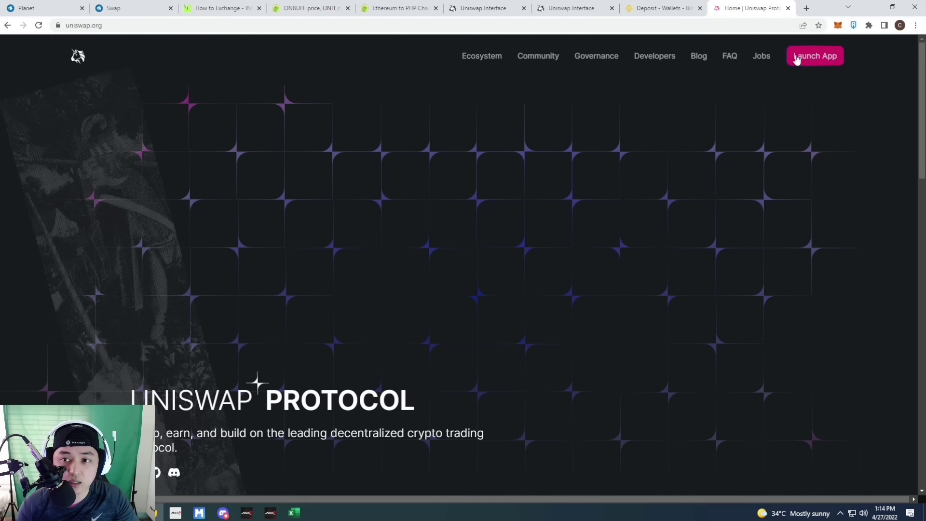
{"action": "left_click", "coordinate": [796, 57]}
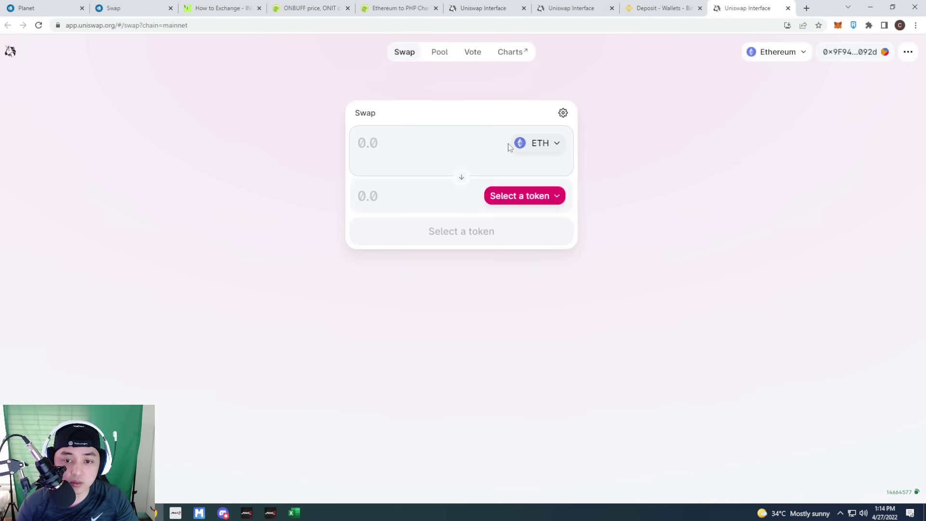
Step: Show the token choices for both sides of the Uniswap swap, and close this extra Uniswap page
{"action": "left_click", "coordinate": [543, 145]}
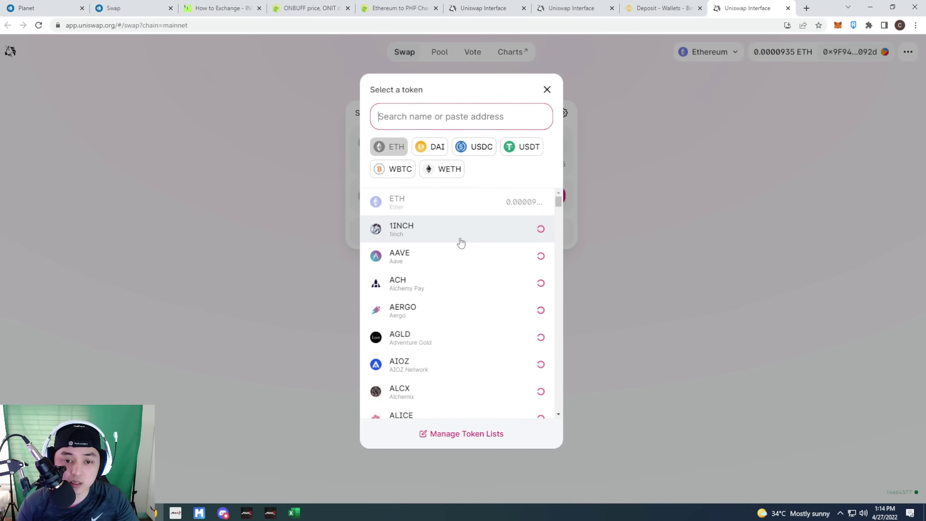
{"action": "left_click", "coordinate": [546, 89]}
{"action": "left_click", "coordinate": [556, 198]}
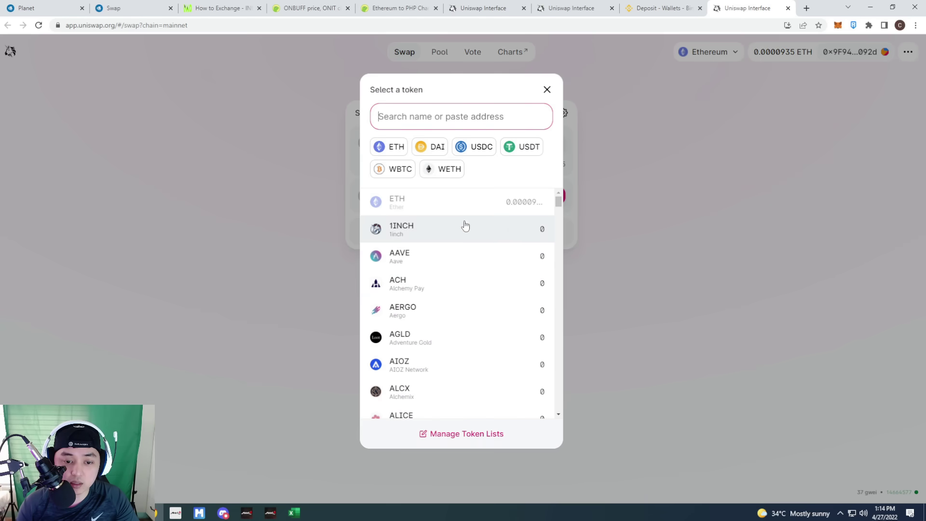
{"action": "left_click", "coordinate": [546, 90]}
{"action": "left_click", "coordinate": [787, 8]}
Step: Review the prepared Uniswap quotes for swapping 277 NEWTON to ONIT and 45.3986 ONIT to ETH, including the network fee
{"action": "left_click", "coordinate": [545, 8]}
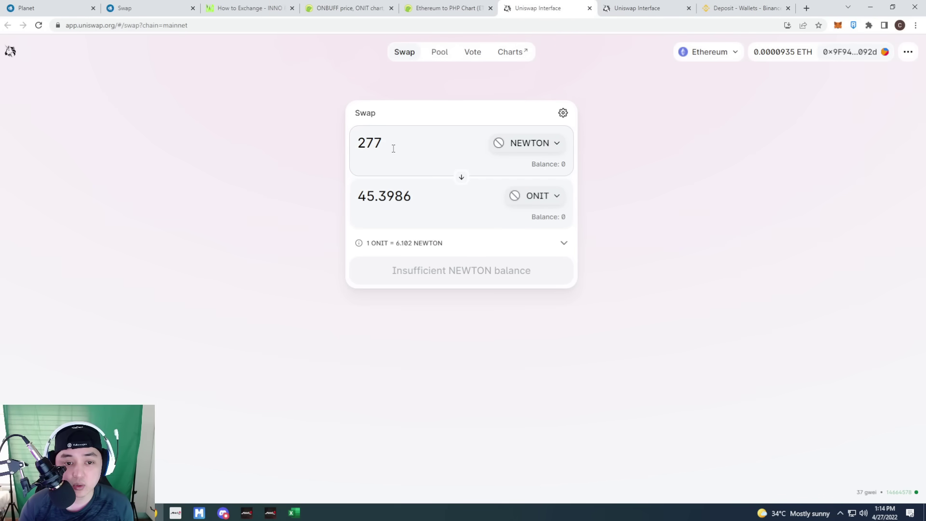
{"action": "left_click_drag", "start_coordinate": [392, 147], "coordinate": [357, 143]}
{"action": "left_click_drag", "start_coordinate": [426, 200], "coordinate": [361, 203]}
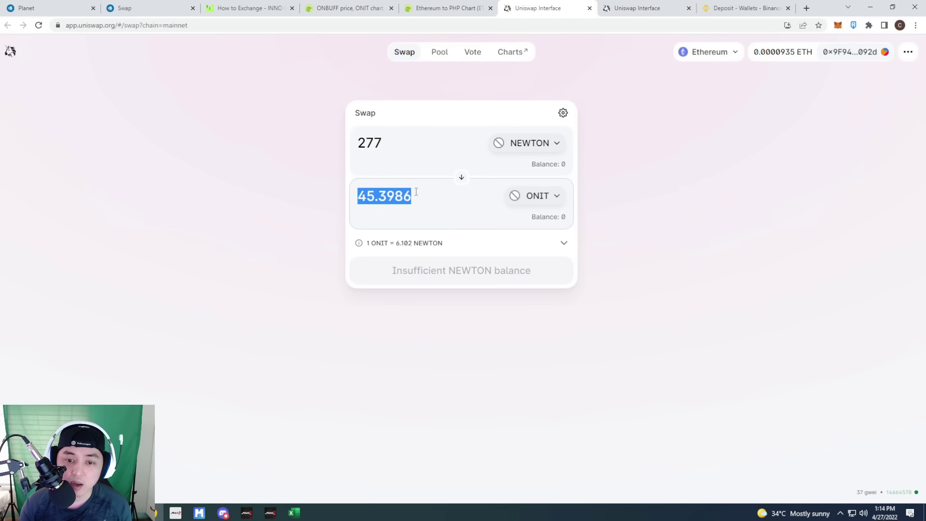
{"action": "left_click", "coordinate": [633, 8]}
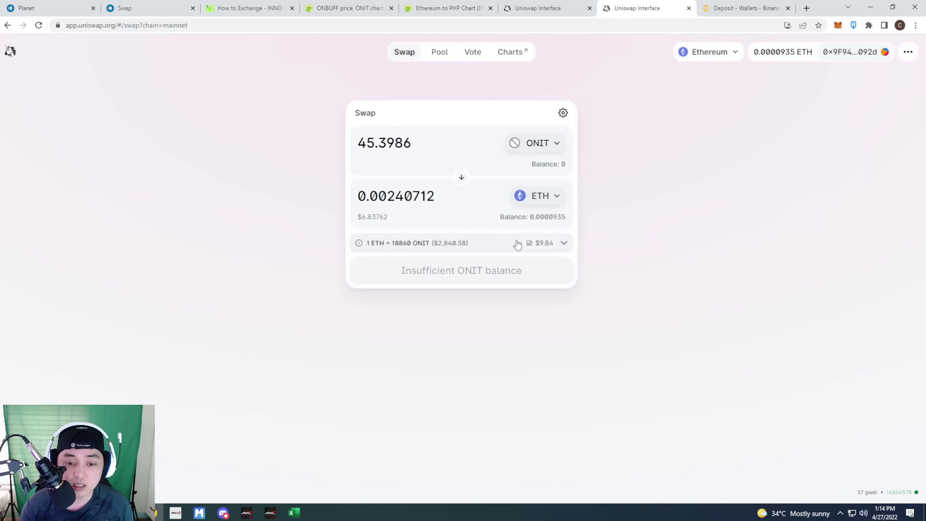
{"action": "mouse_move", "coordinate": [522, 244]}
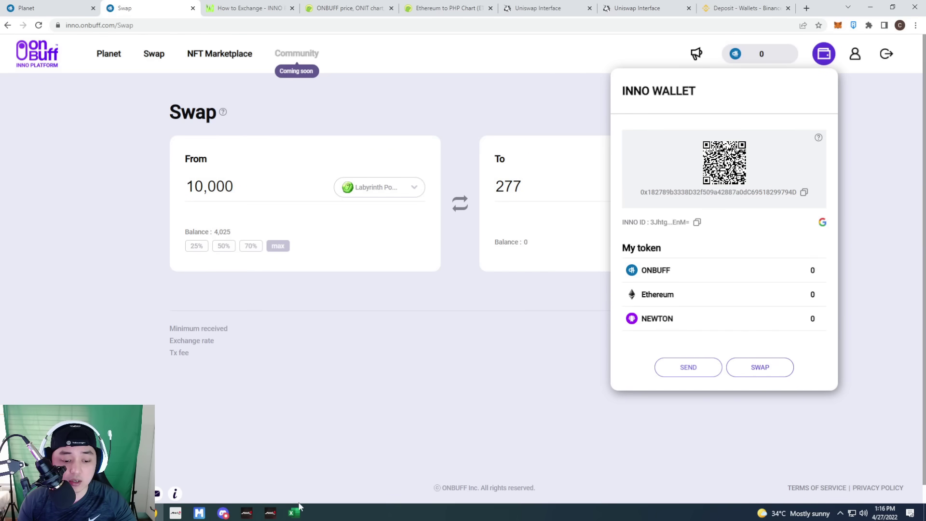
Step: Switch to the Book1 workbook in Excel, zoom the sheet to 180%, and review its ETH fee list against the Swap page
{"action": "mouse_move", "coordinate": [298, 512]}
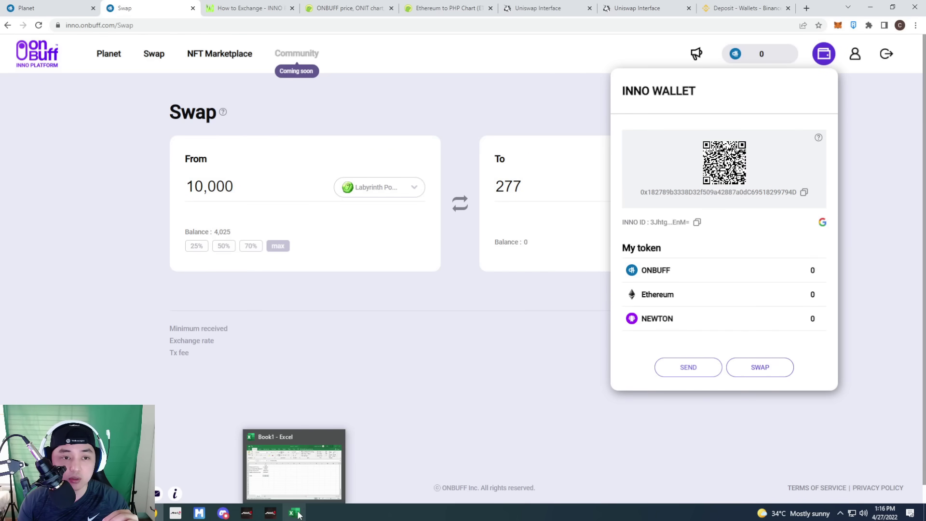
{"action": "left_click", "coordinate": [297, 512]}
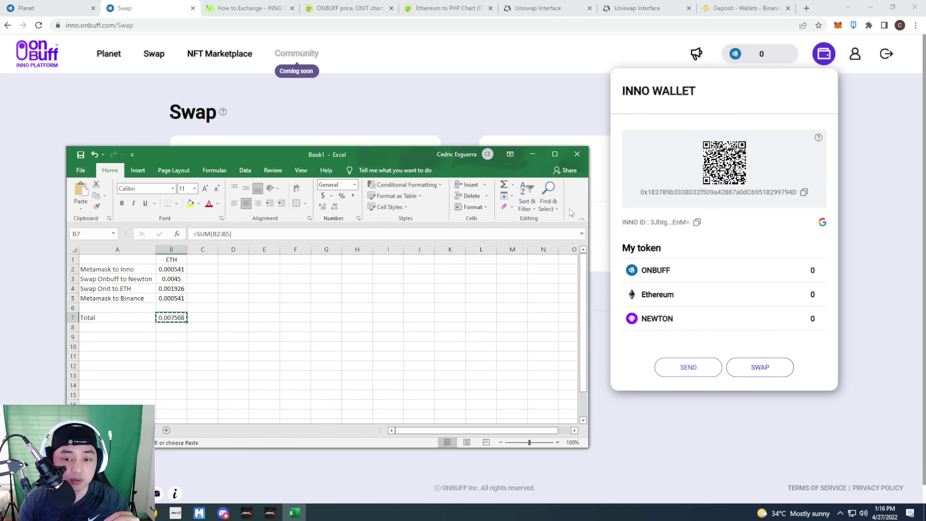
{"action": "left_click", "coordinate": [557, 442]}
{"action": "left_click_drag", "start_coordinate": [386, 154], "coordinate": [552, 94]}
{"action": "left_click", "coordinate": [436, 292]}
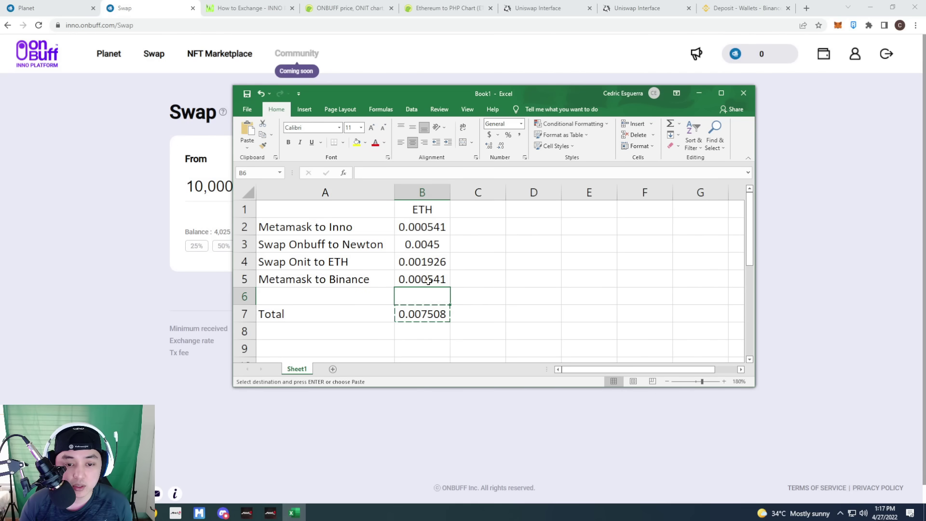
{"action": "left_click", "coordinate": [423, 213]}
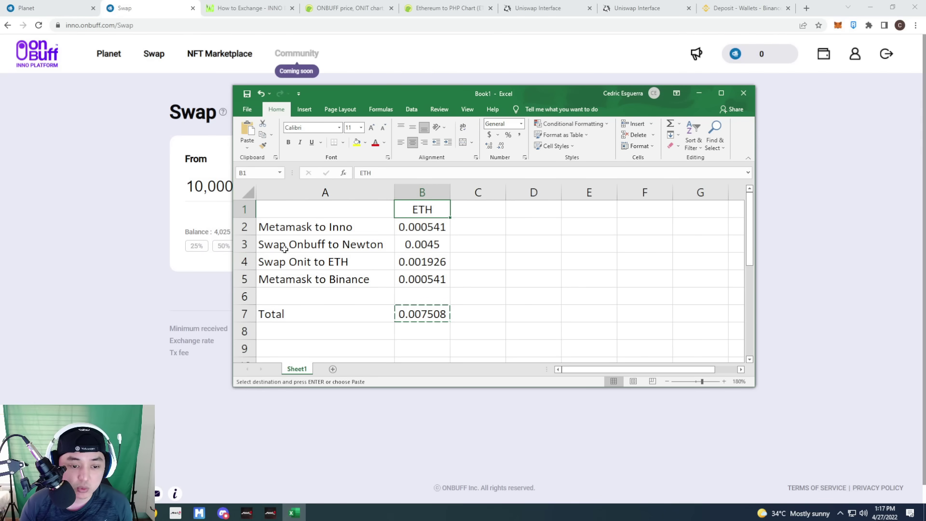
{"action": "left_click_drag", "start_coordinate": [438, 95], "coordinate": [432, 220]}
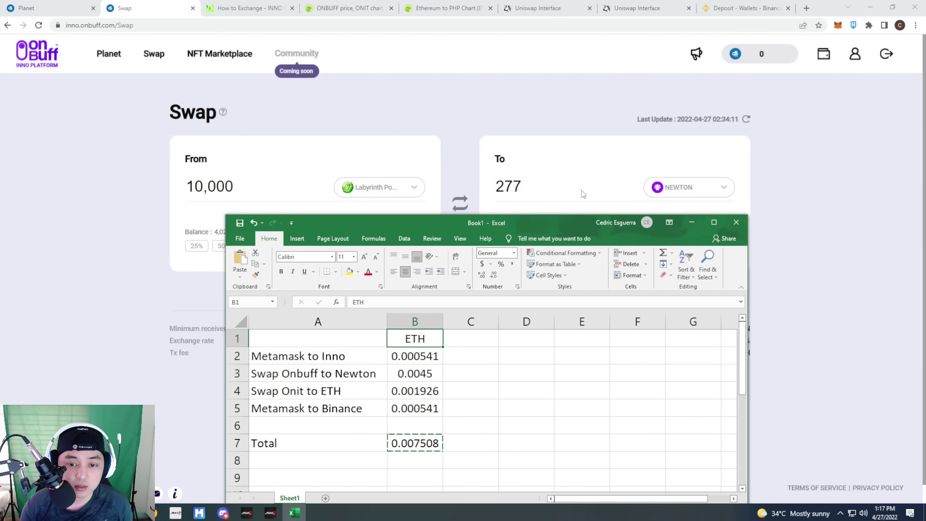
{"action": "left_click_drag", "start_coordinate": [551, 225], "coordinate": [456, 84]}
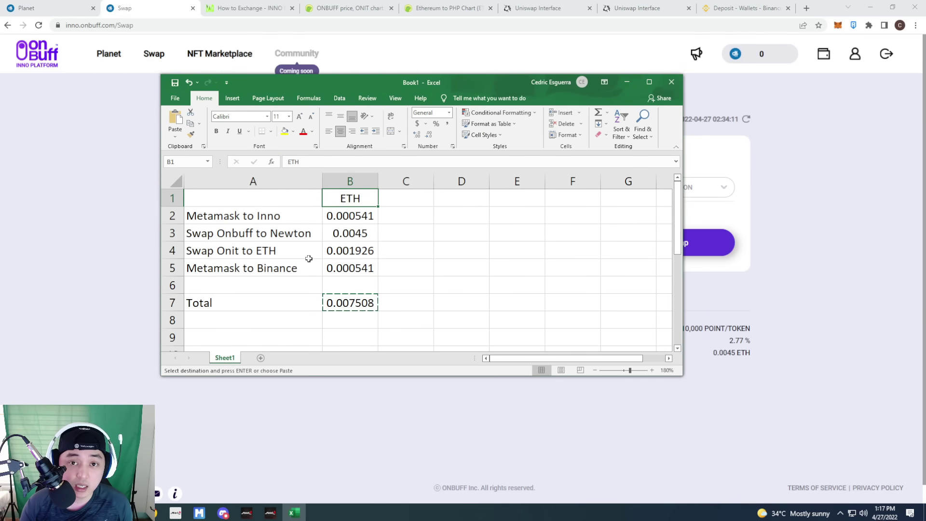
Step: In Uniswap, expand the ONIT to ETH swap details and copy the minimum received after slippage, 0.00192569
{"action": "left_click", "coordinate": [529, 11]}
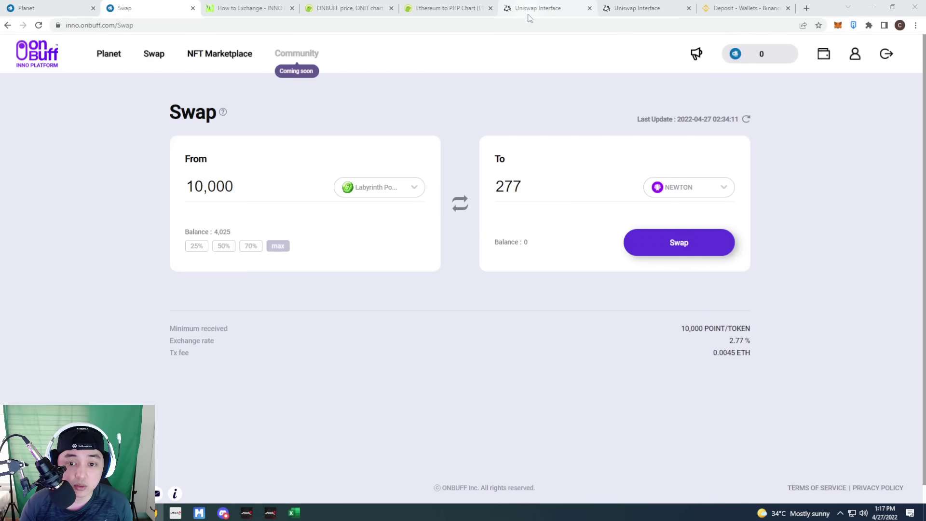
{"action": "left_click", "coordinate": [651, 12]}
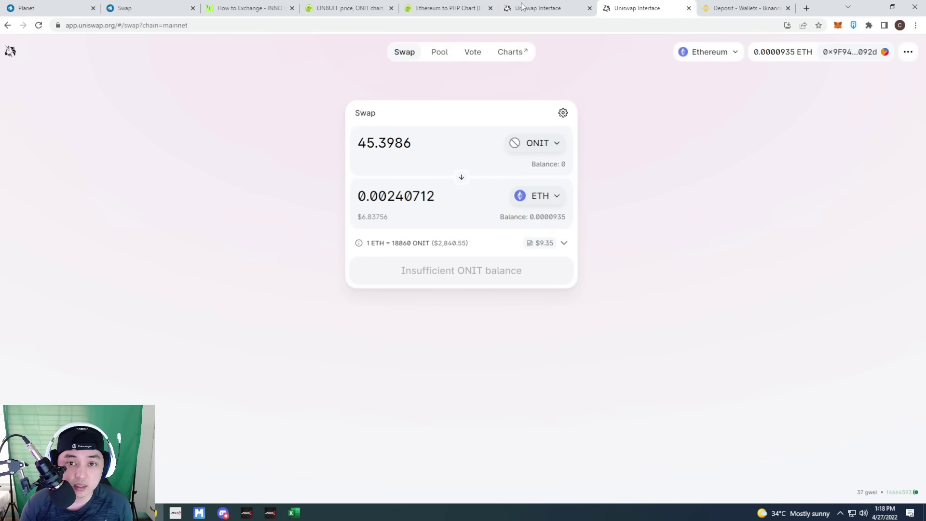
{"action": "left_click", "coordinate": [545, 10]}
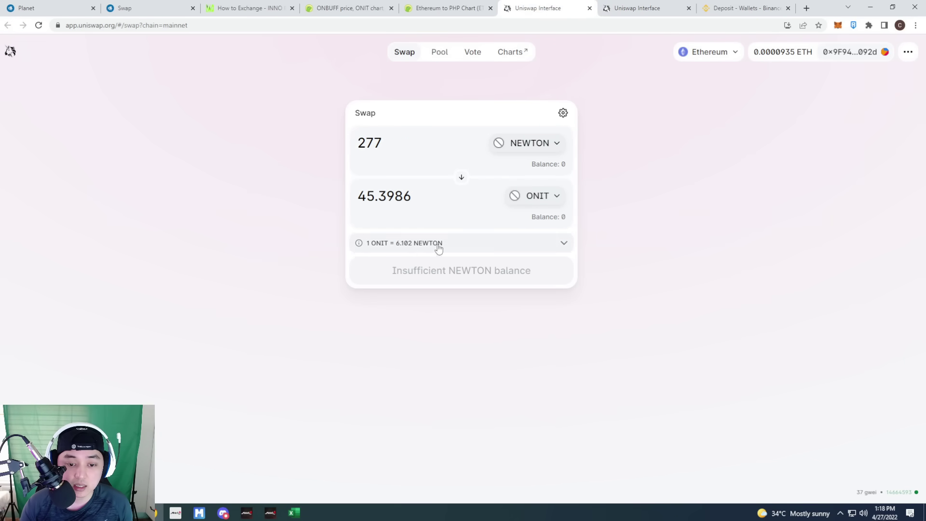
{"action": "left_click", "coordinate": [636, 11]}
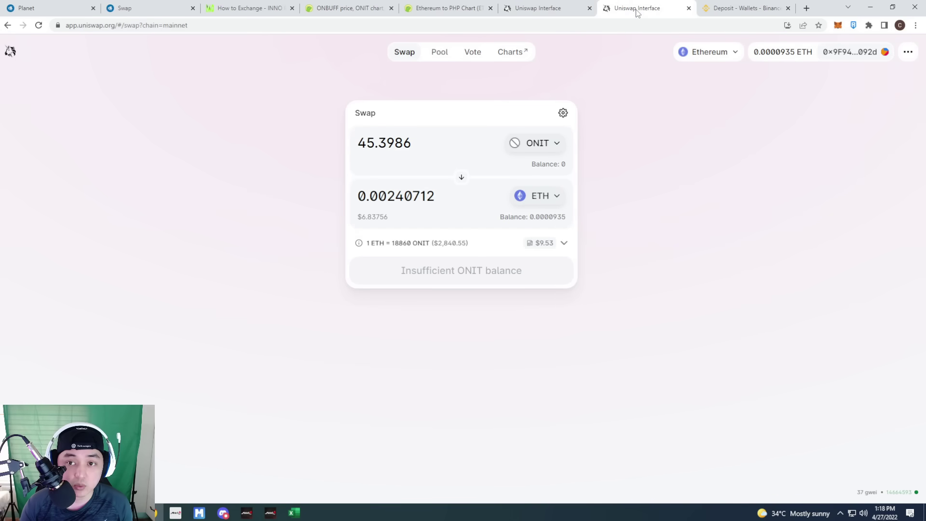
{"action": "left_click", "coordinate": [561, 246]}
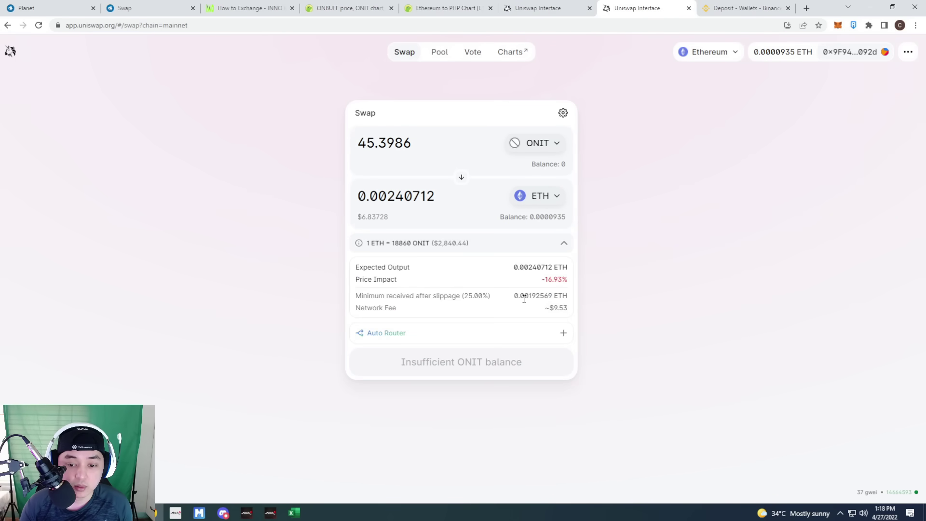
{"action": "left_click_drag", "start_coordinate": [515, 296], "coordinate": [552, 298]}
{"action": "key", "text": "ctrl+c"}
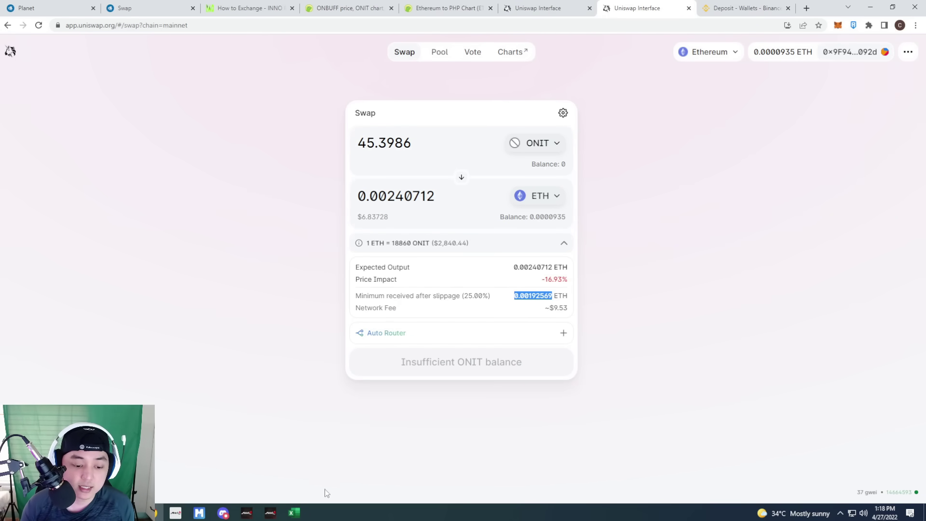
Step: In the Excel fee sheet, paste 0.00192569 into cell B4 for Swap Onit to ETH, matching the destination formatting
{"action": "left_click", "coordinate": [293, 512]}
{"action": "left_click", "coordinate": [366, 250]}
{"action": "right_click", "coordinate": [366, 250]}
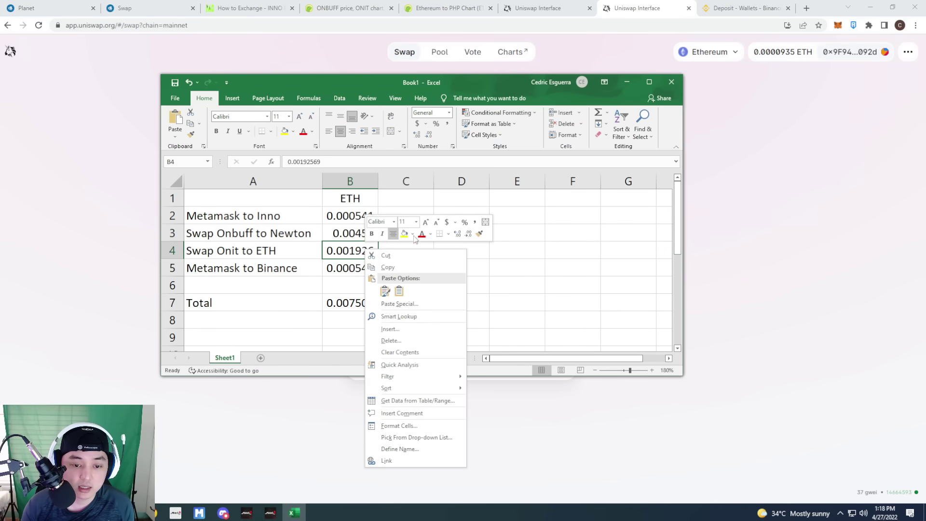
{"action": "left_click", "coordinate": [398, 291]}
Step: Duplicate the Metamask to Binance row from row 5 into row 6
{"action": "key", "text": "Down"}
{"action": "key", "text": "Home"}
{"action": "key", "text": "shift+space"}
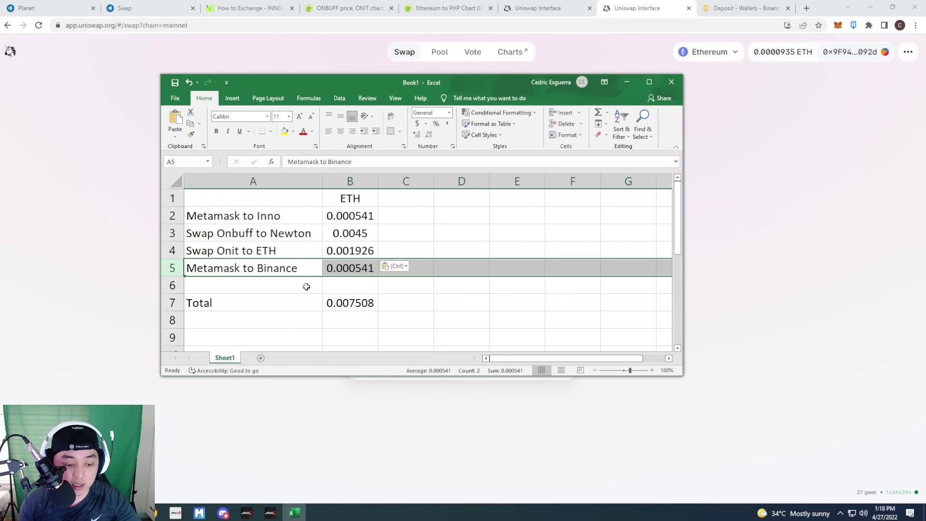
{"action": "key", "text": "ctrl+c"}
{"action": "left_click", "coordinate": [171, 285]}
{"action": "key", "text": "ctrl+v"}
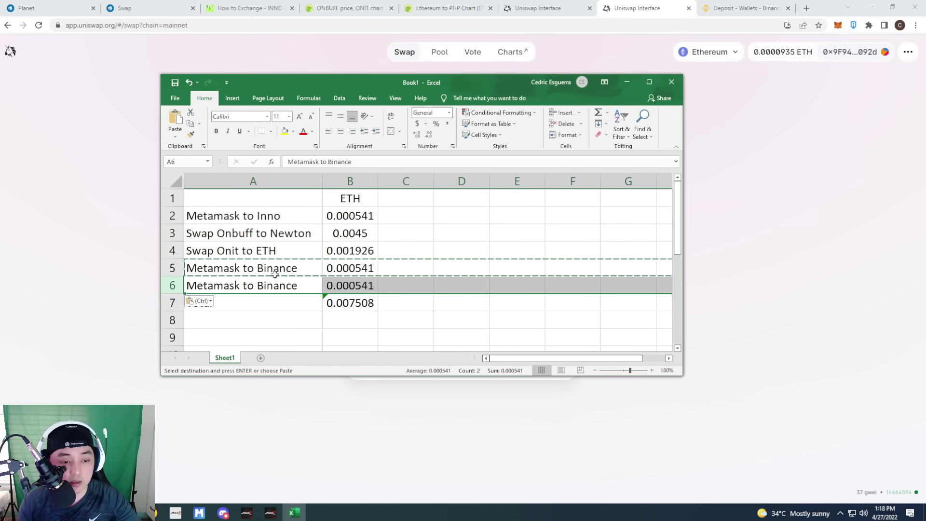
Step: Change the label in cell A5 to Inno to Metamask
{"action": "left_click", "coordinate": [244, 268]}
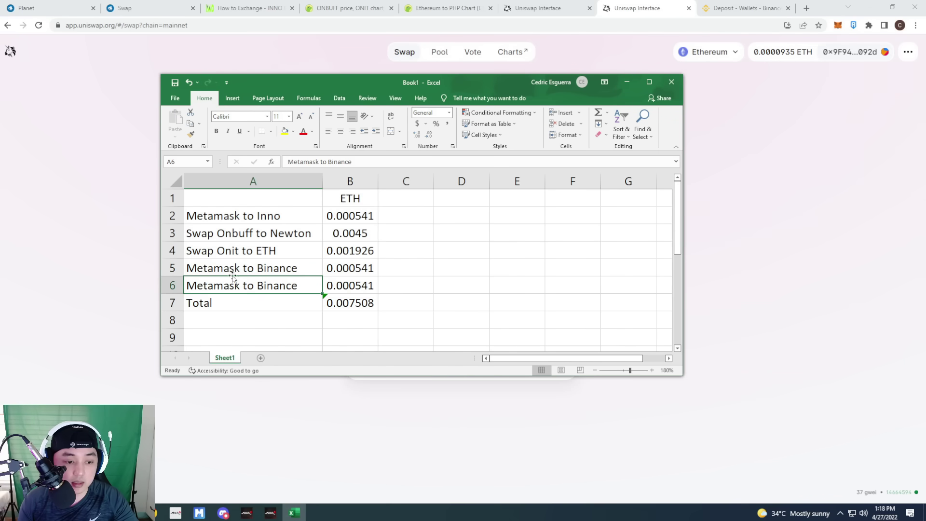
{"action": "left_click_drag", "start_coordinate": [314, 162], "coordinate": [288, 162]}
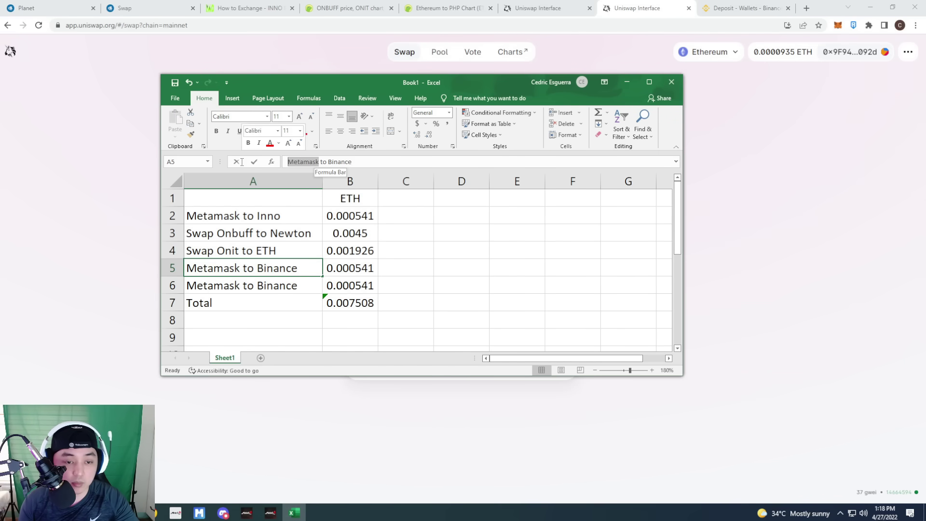
{"action": "type", "text": "Inno"}
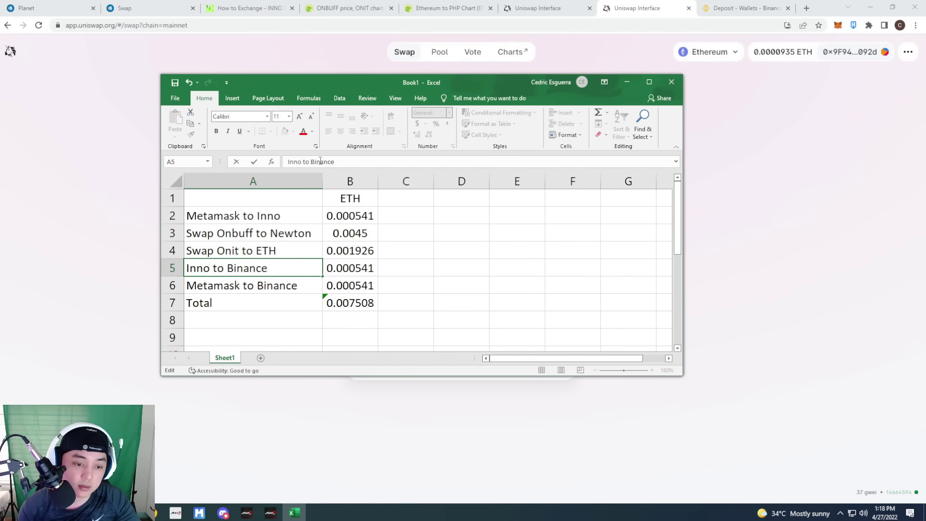
{"action": "left_click_drag", "start_coordinate": [278, 271], "coordinate": [227, 270]}
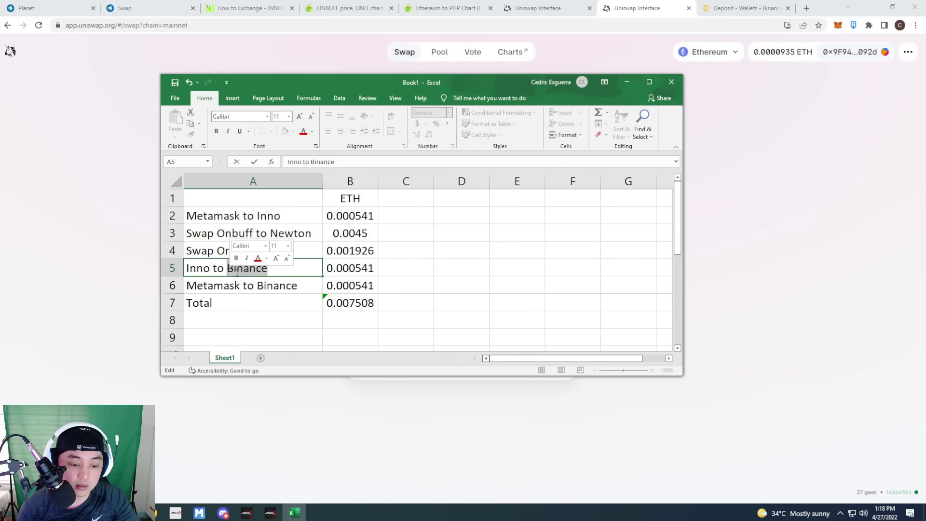
{"action": "type", "text": "Metamask"}
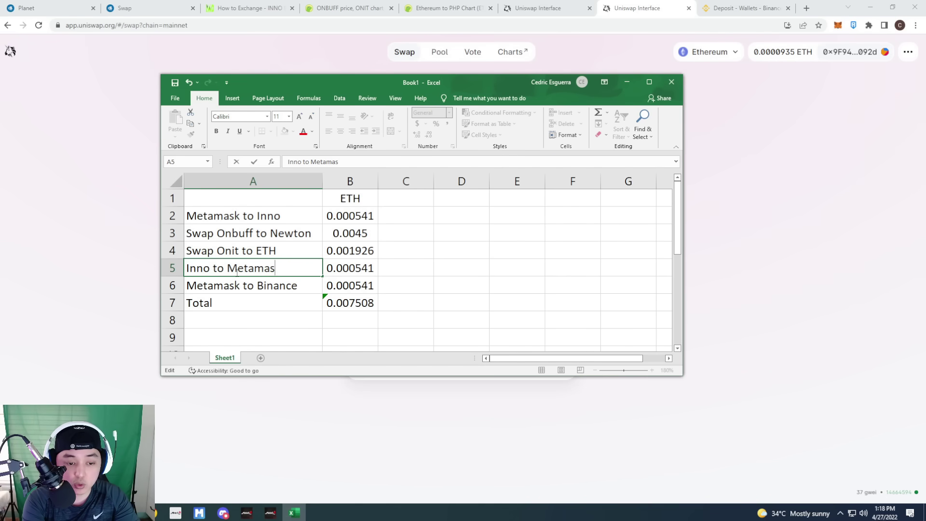
{"action": "left_click", "coordinate": [423, 275]}
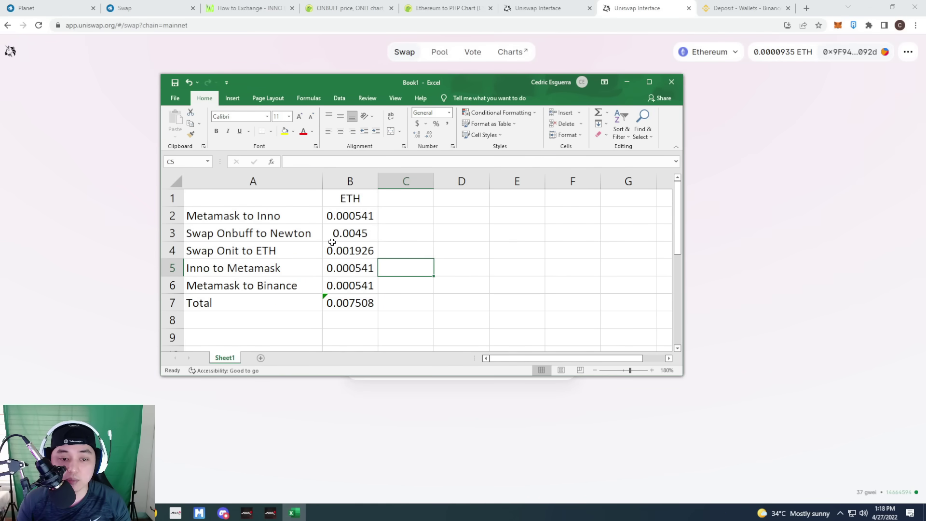
Step: Extend the total formula in cell B7 to =SUM(B2:B6) so it includes the Metamask to Binance fee
{"action": "left_click", "coordinate": [350, 217]}
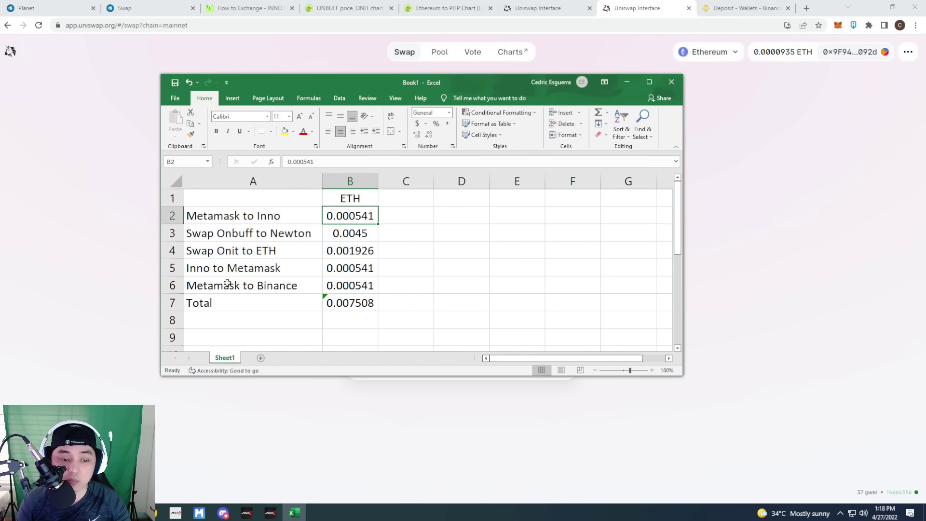
{"action": "left_click", "coordinate": [352, 285]}
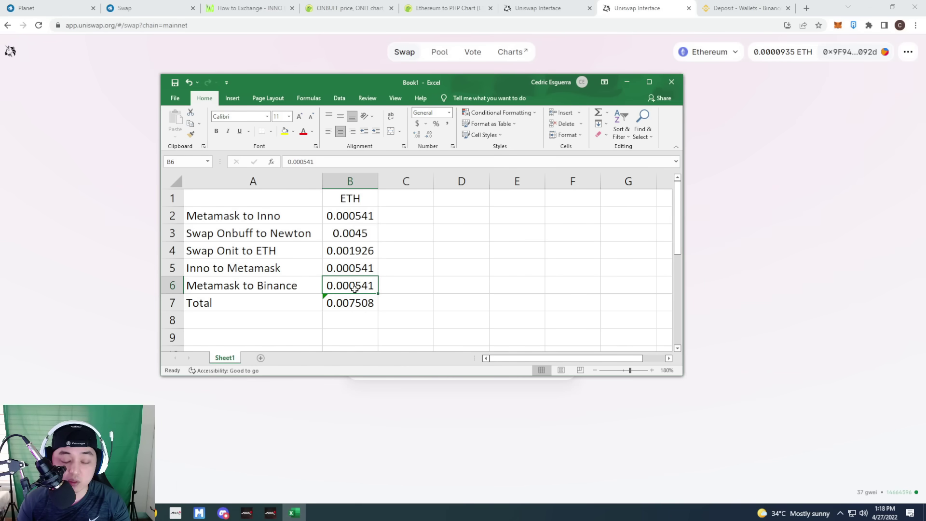
{"action": "left_click", "coordinate": [357, 308]}
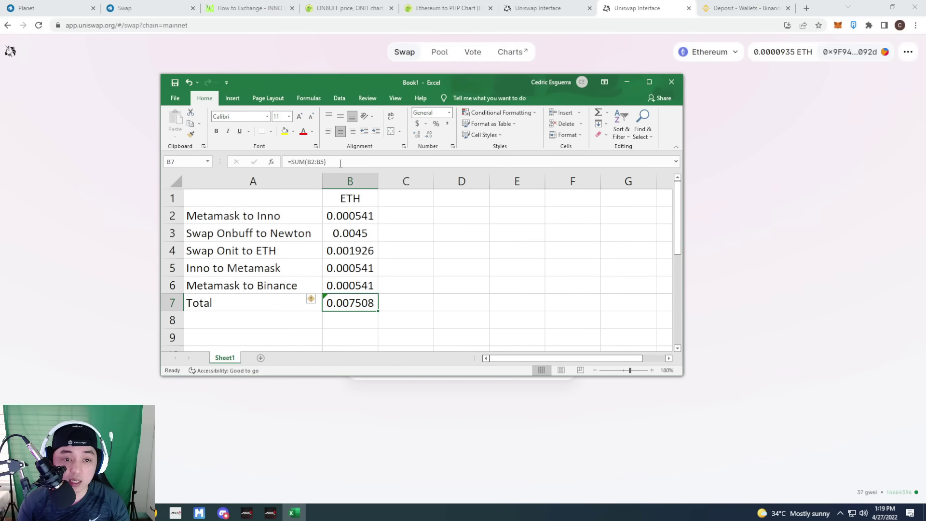
{"action": "key", "text": "F2"}
{"action": "key", "text": "Tab"}
Step: Make the Total label and its value in row 7 bold
{"action": "left_click_drag", "start_coordinate": [370, 291], "coordinate": [266, 304]}
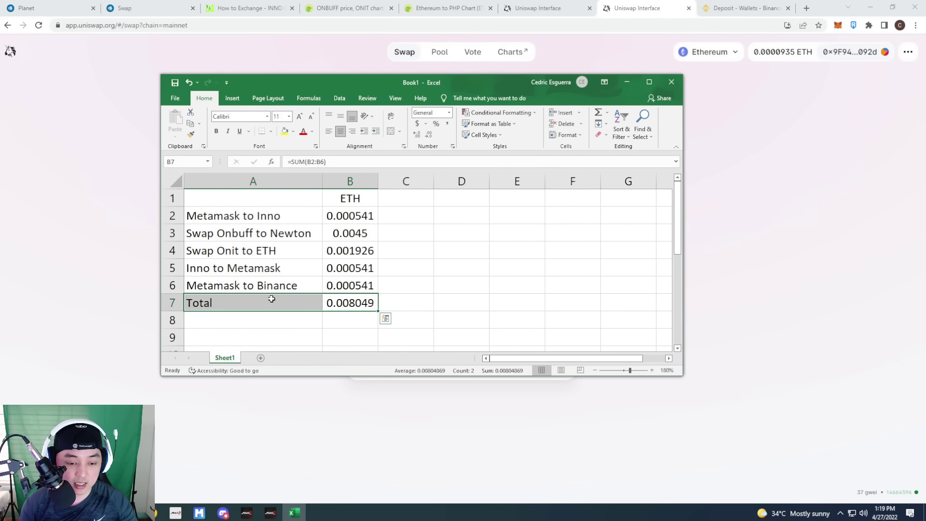
{"action": "key", "text": "ctrl+b"}
{"action": "left_click", "coordinate": [437, 299]}
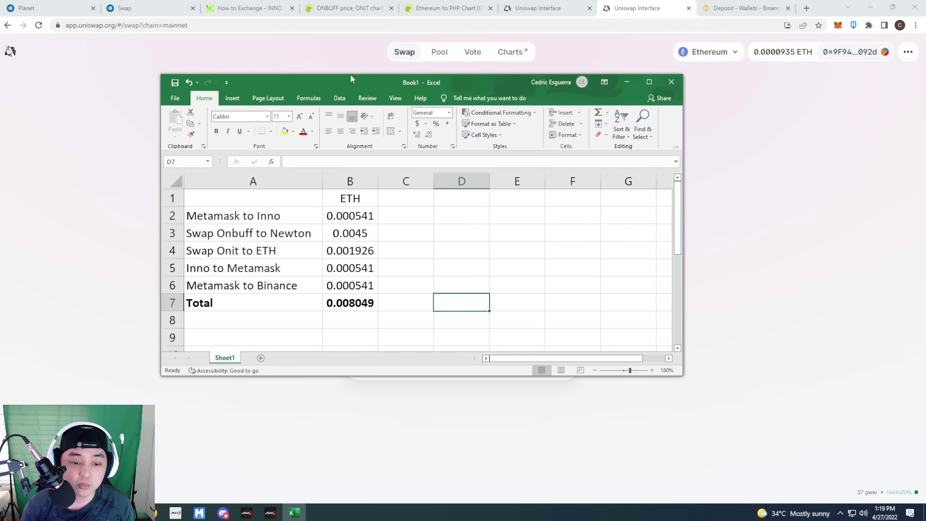
Step: Move the workbook window aside, show the ONBUFF Swap page behind it, and copy the total ETH fee from cell B7
{"action": "left_click_drag", "start_coordinate": [351, 79], "coordinate": [413, 87]}
{"action": "key", "text": "ctrl+2"}
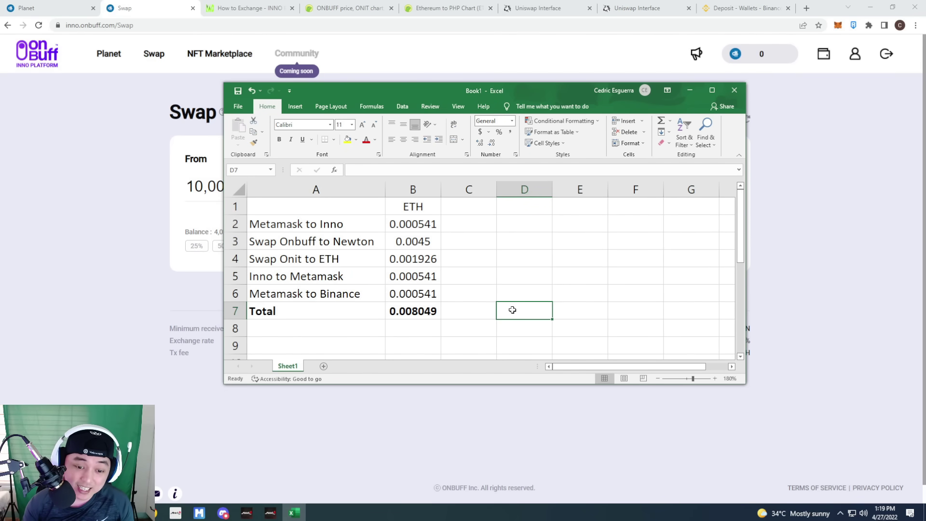
{"action": "left_click", "coordinate": [392, 311]}
{"action": "key", "text": "ctrl+c"}
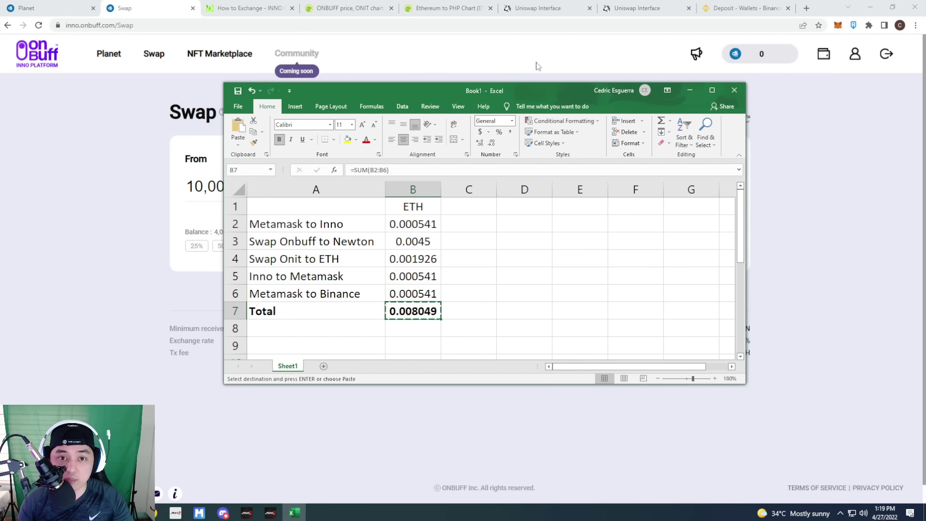
Step: In CoinGecko's Ethereum to PHP converter, replace the ETH amount with the copied total fee, 0.00804869
{"action": "left_click", "coordinate": [468, 10]}
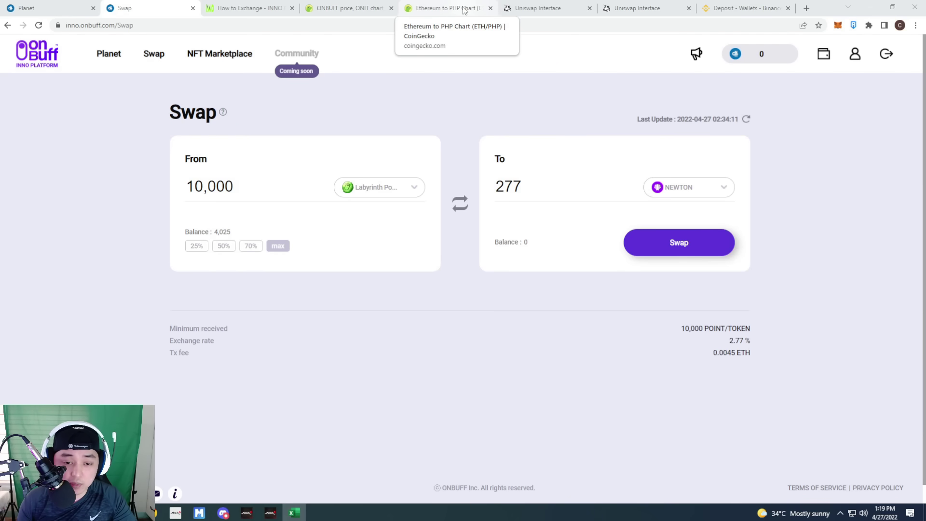
{"action": "left_click", "coordinate": [469, 10]}
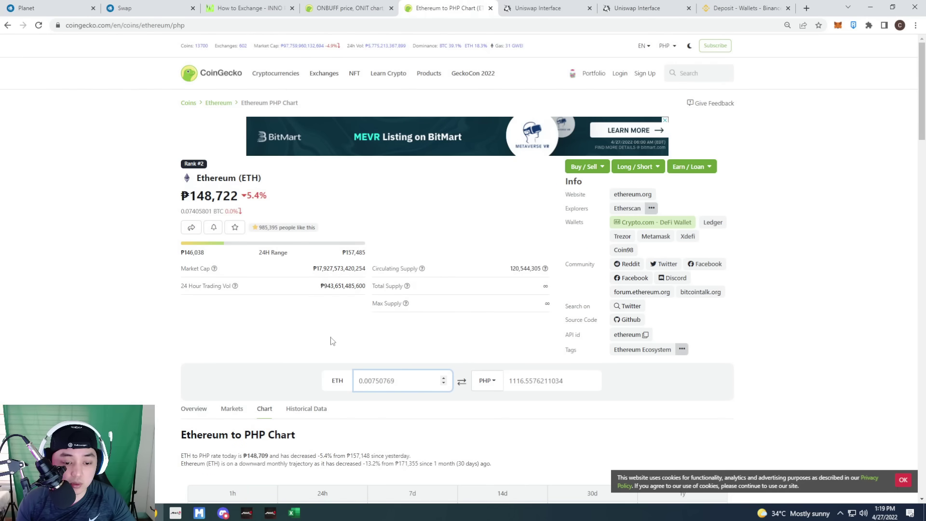
{"action": "double_click", "coordinate": [396, 384]}
{"action": "right_click", "coordinate": [396, 384]}
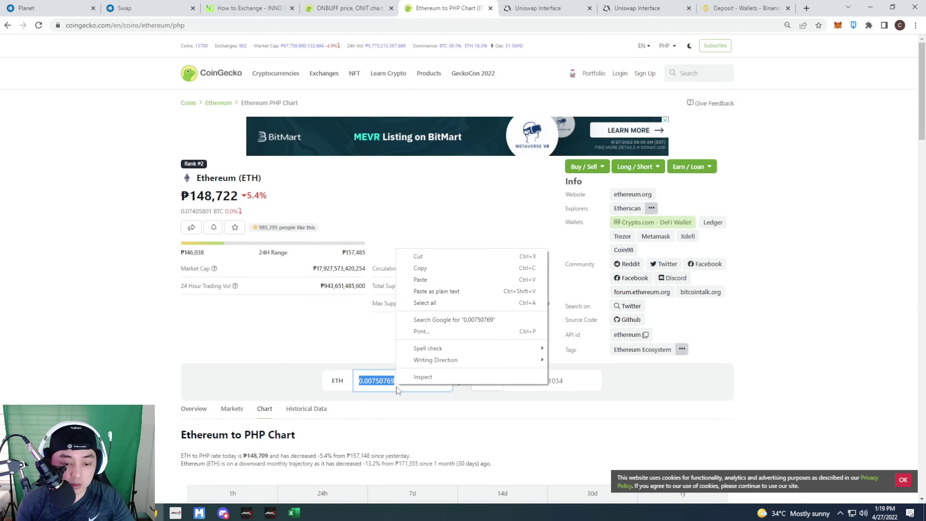
{"action": "left_click", "coordinate": [391, 380]}
{"action": "key", "text": "ctrl+a"}
{"action": "key", "text": "ctrl+v"}
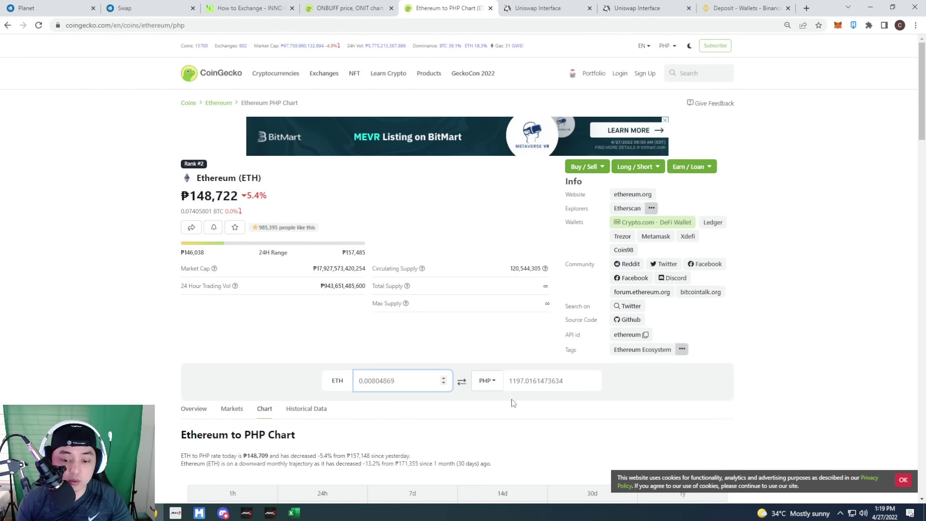
Step: Compare the total fee in PHP with the 10,000 Labyrinth Points swap, its NEWTON to ONIT output on Uniswap, and that ONIT amount's PHP value
{"action": "scroll", "coordinate": [514, 395], "scroll_direction": "down", "scroll_amount": 1}
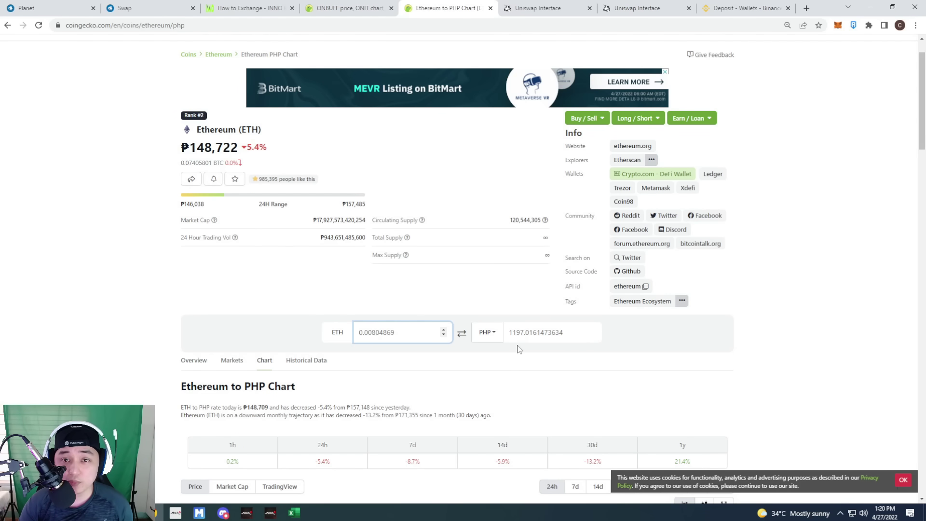
{"action": "left_click", "coordinate": [523, 332]}
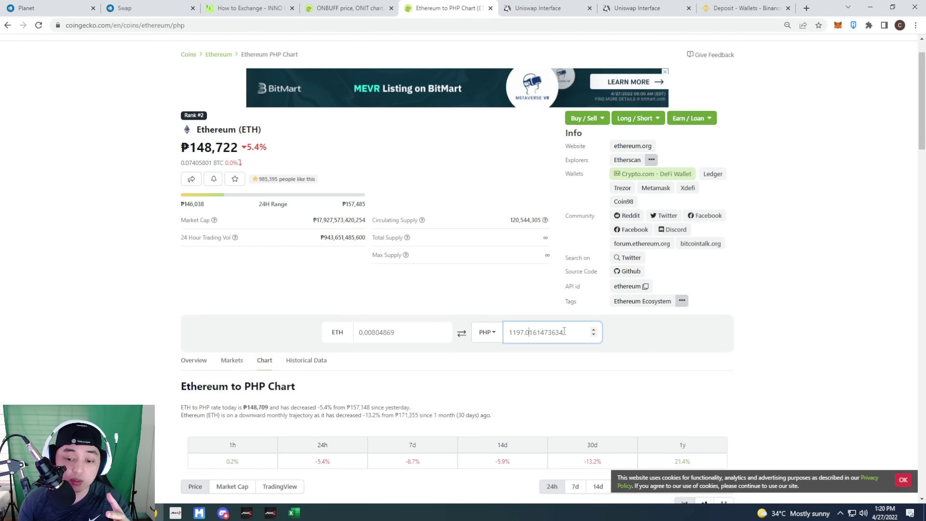
{"action": "left_click_drag", "start_coordinate": [564, 331], "coordinate": [504, 323]}
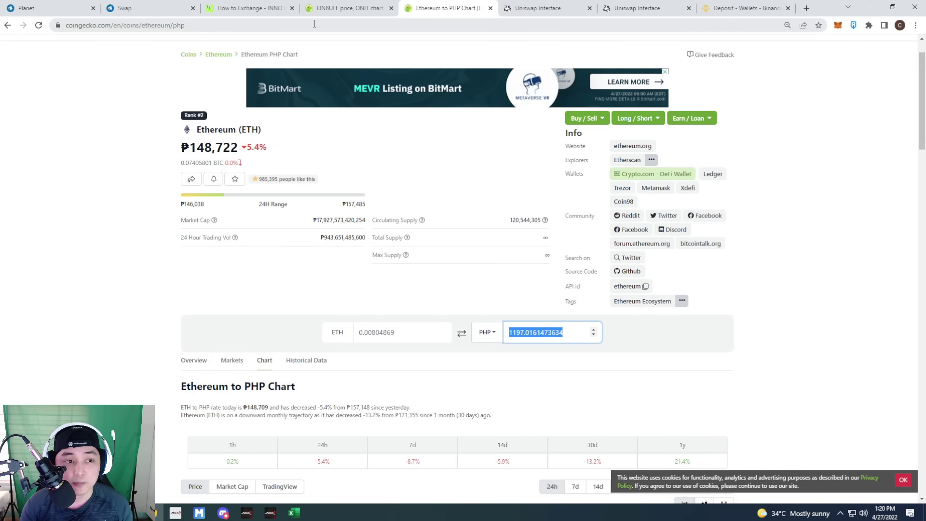
{"action": "left_click", "coordinate": [149, 12]}
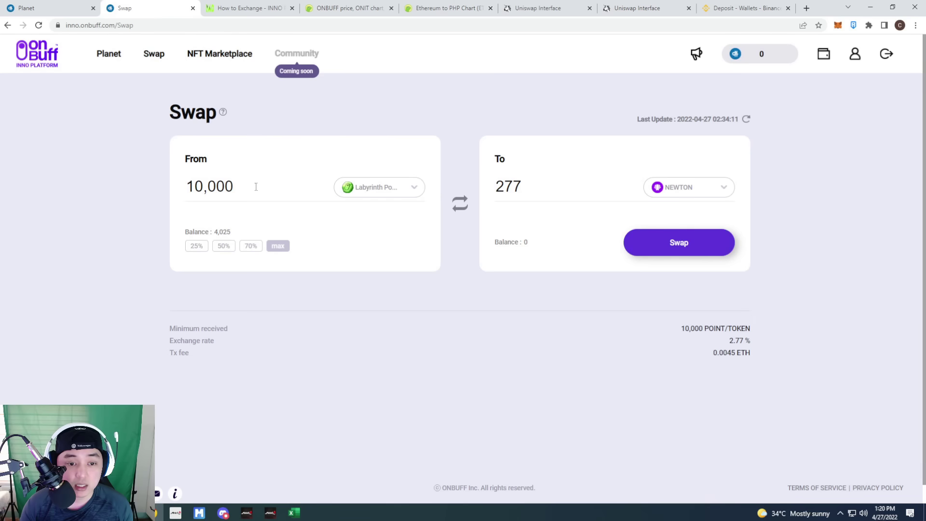
{"action": "left_click_drag", "start_coordinate": [252, 187], "coordinate": [178, 185]}
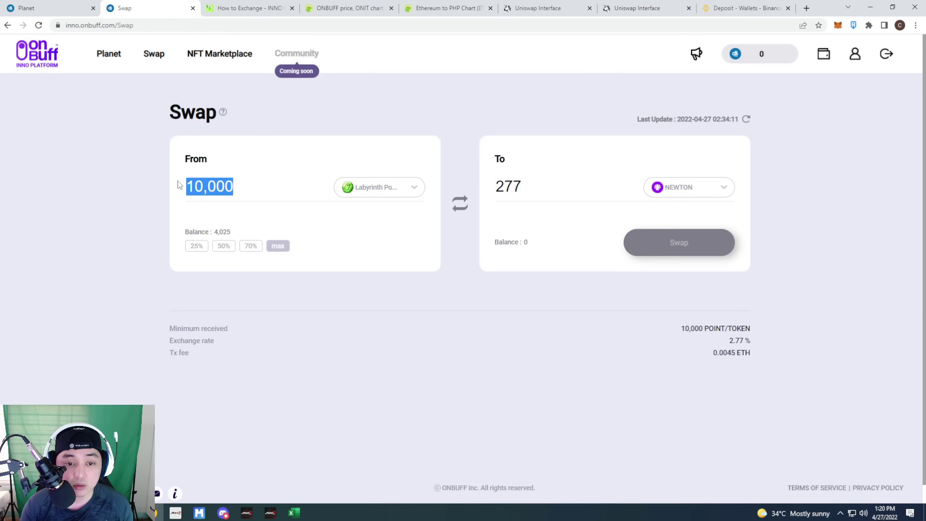
{"action": "left_click_drag", "start_coordinate": [270, 186], "coordinate": [147, 188]}
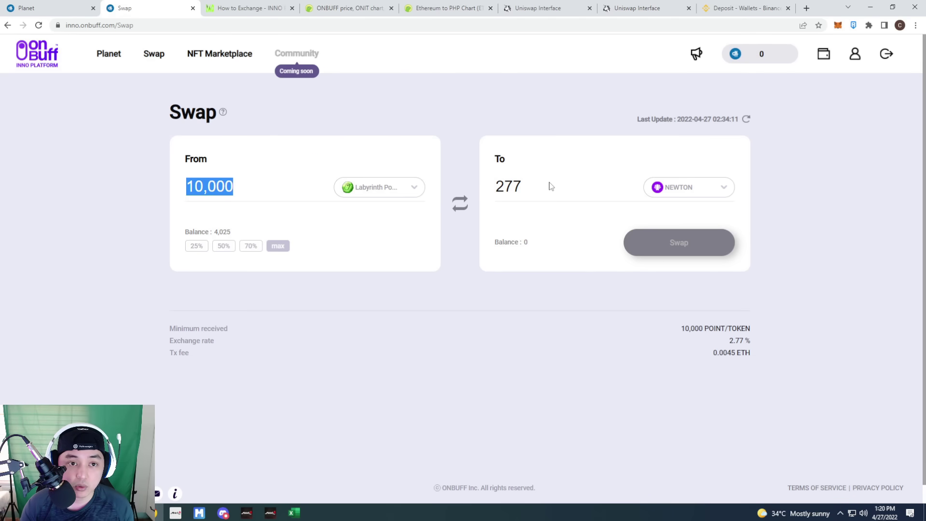
{"action": "left_click", "coordinate": [533, 8]}
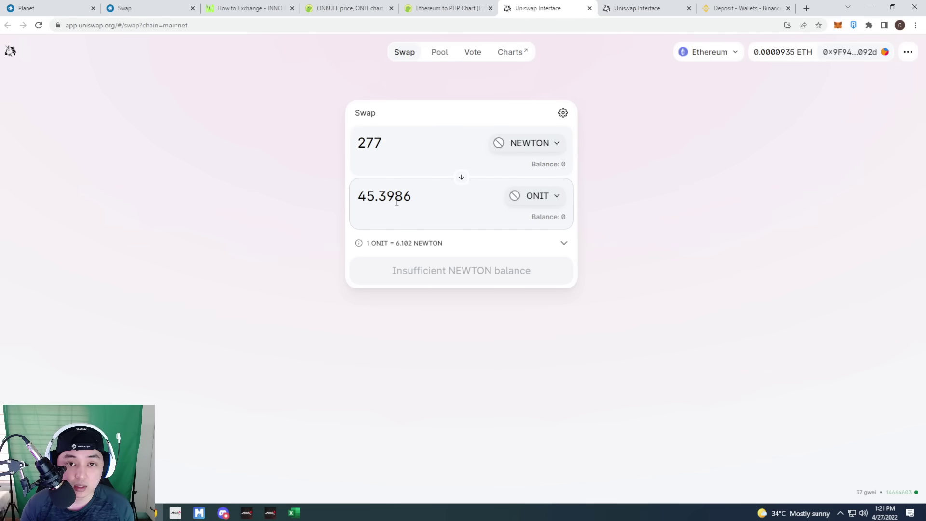
{"action": "left_click", "coordinate": [372, 10]}
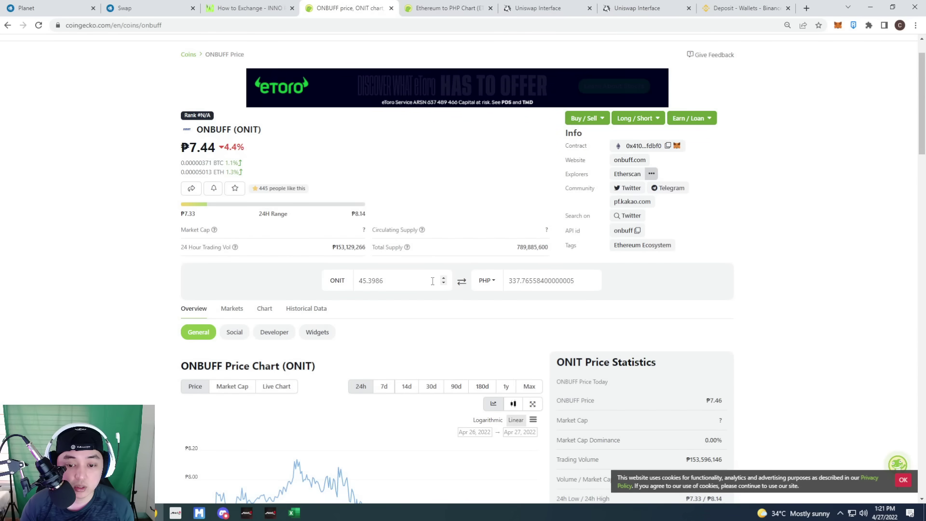
{"action": "left_click", "coordinate": [520, 281]}
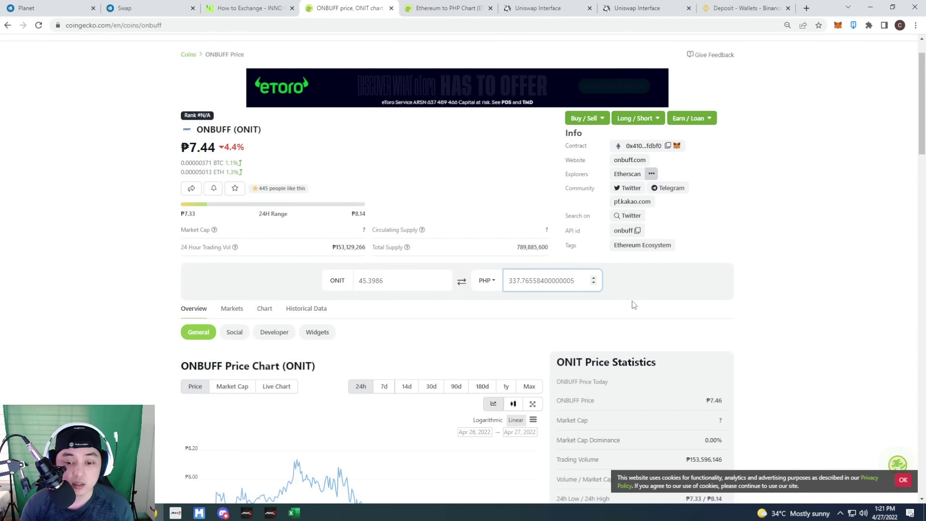